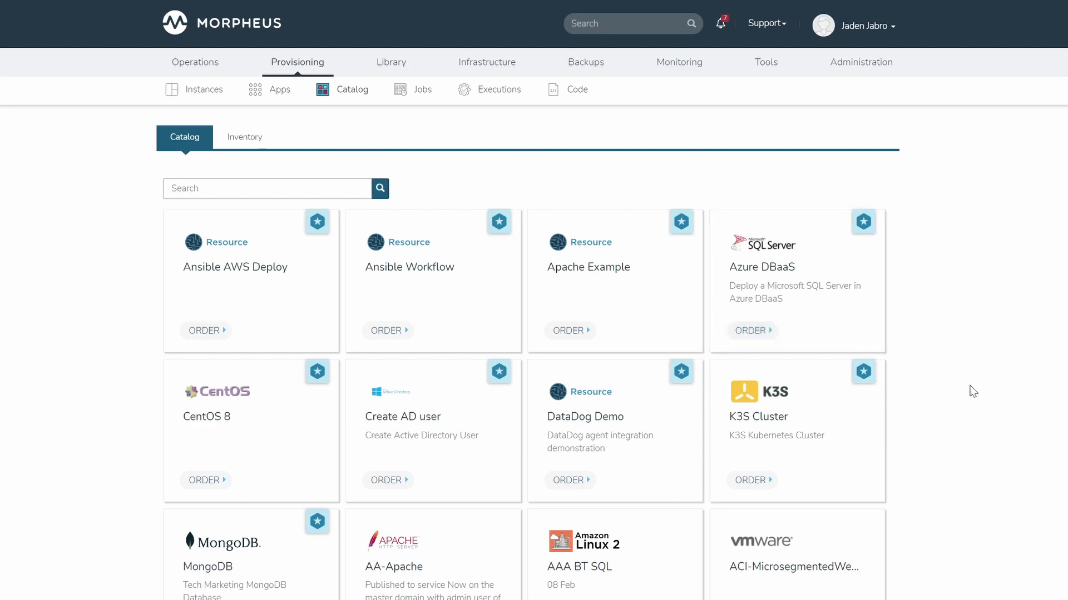
Step: Glance at the Apache Example order page, then show the add menu under Library > Blueprints > Catalog Items
left_click(571, 266)
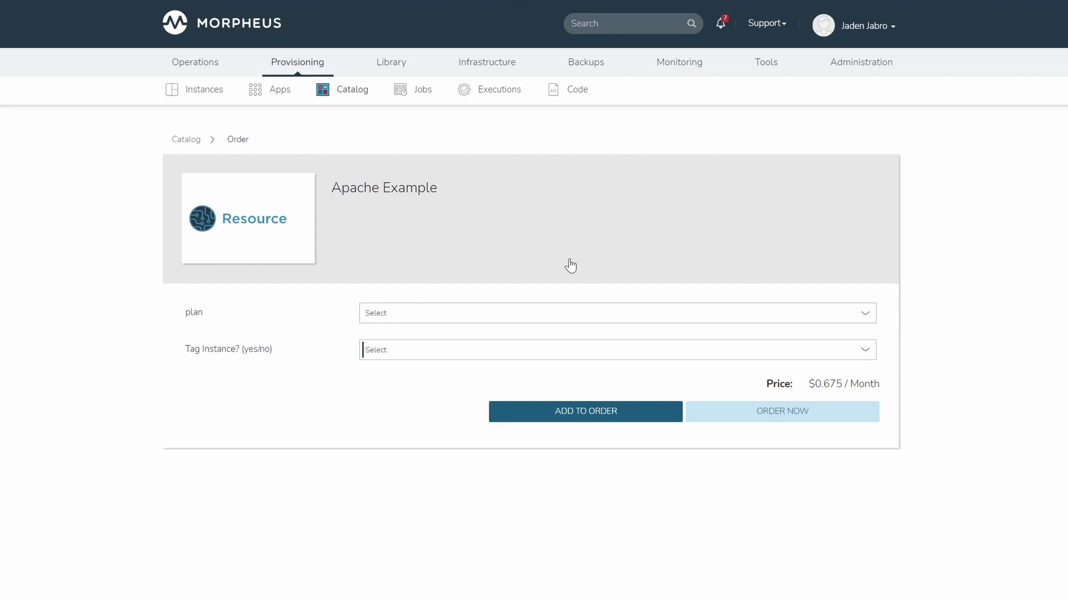
mouse_move(390, 62)
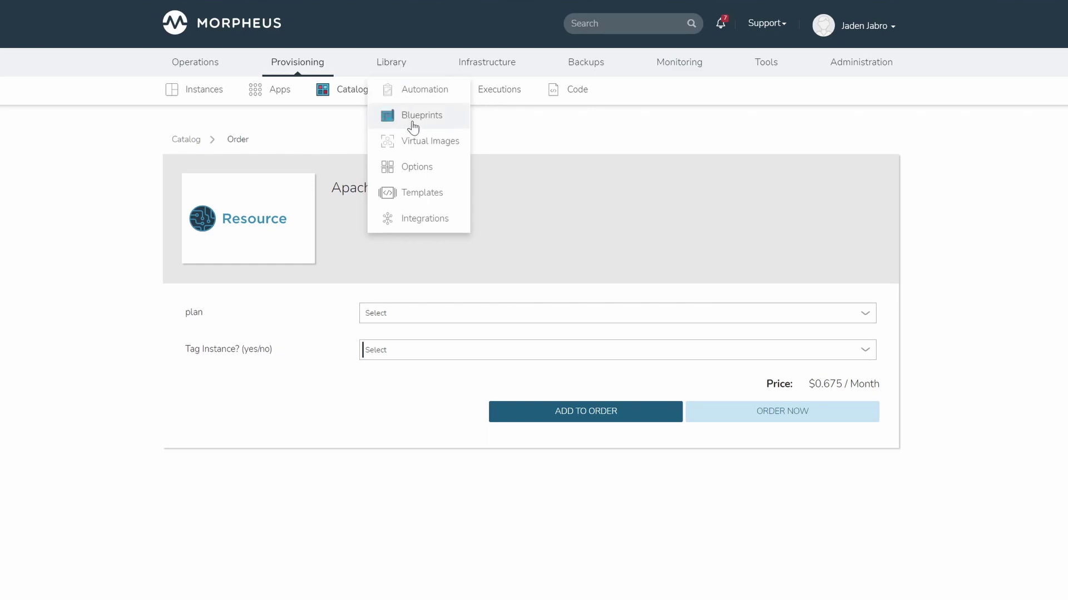
left_click(412, 121)
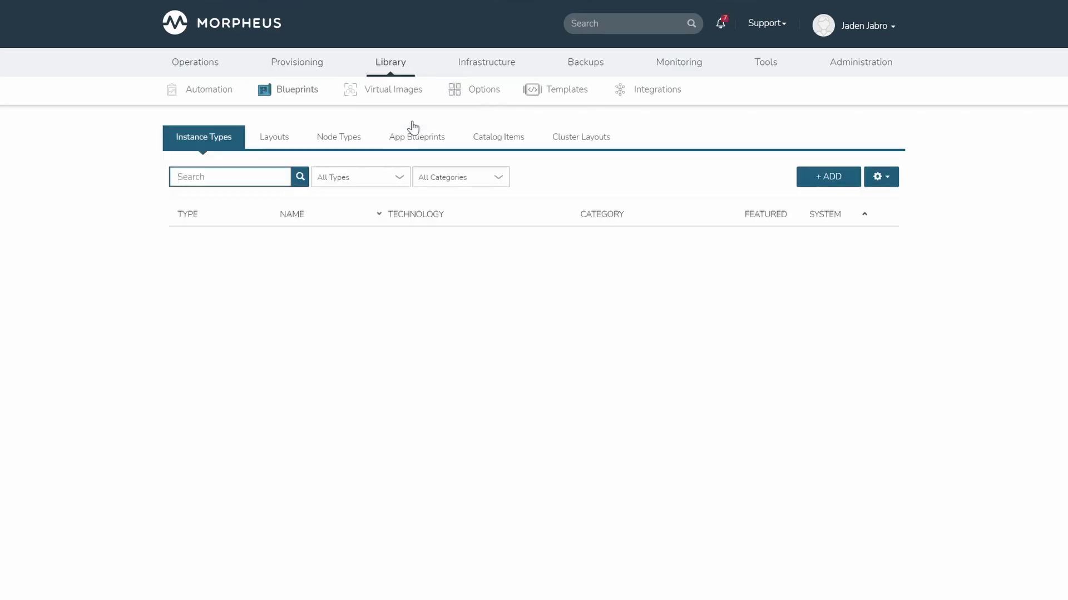
left_click(501, 143)
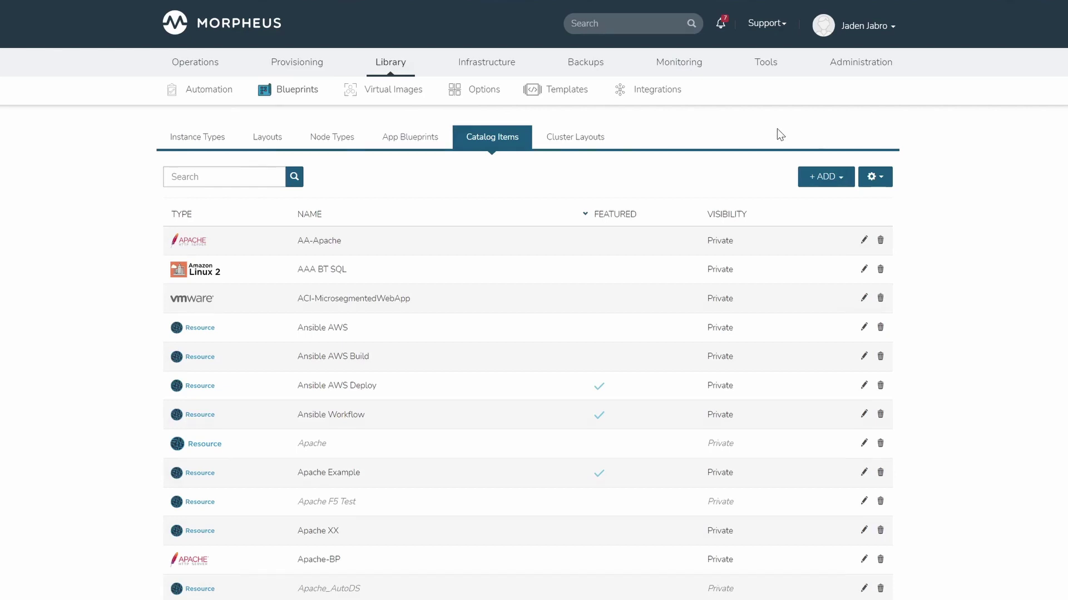
left_click(820, 179)
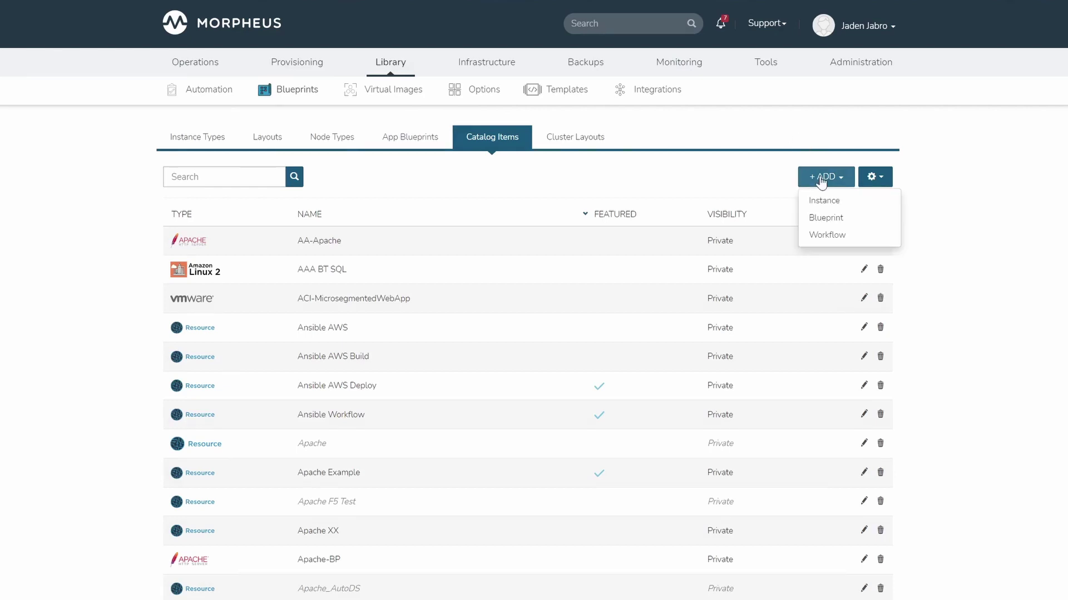
Step: Start an Instance catalog item, open and close its configuration wizard, then reopen the Instance form
left_click(822, 201)
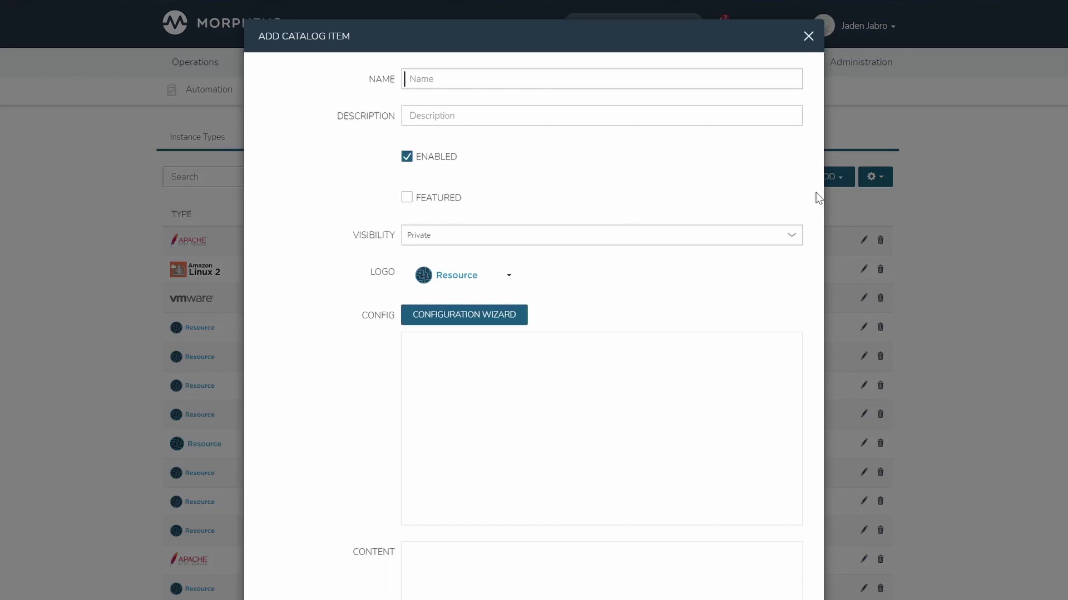
left_click(504, 322)
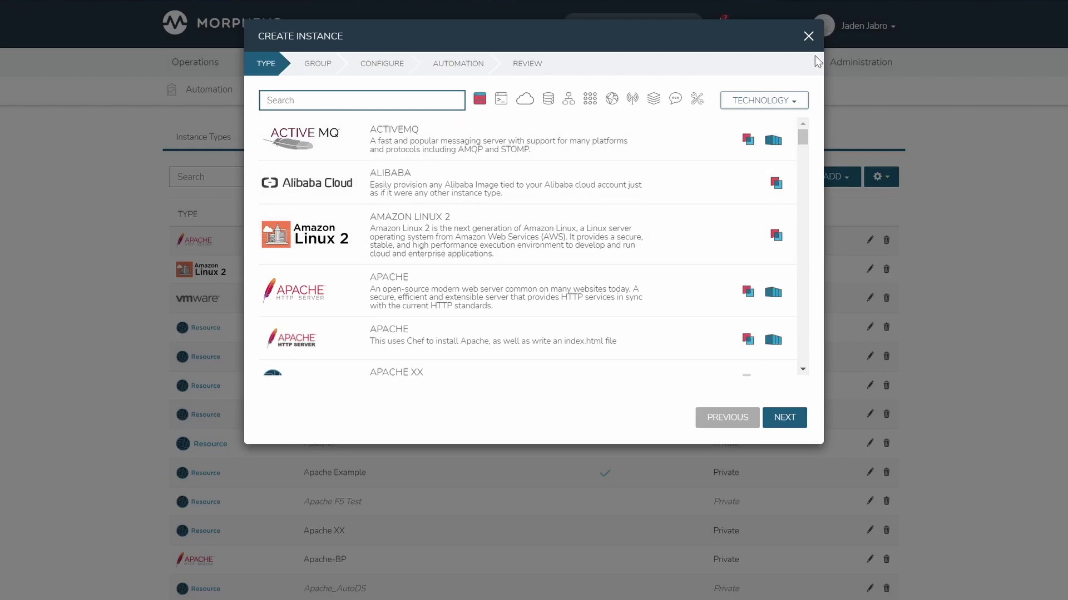
left_click(808, 37)
left_click(819, 176)
left_click(822, 201)
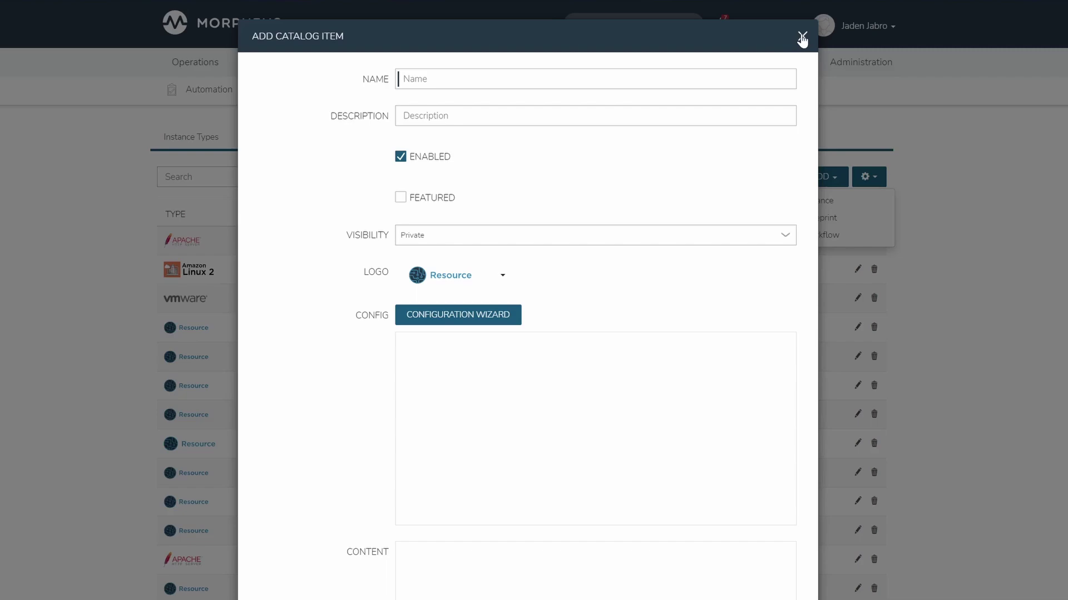
Step: Close the Instance form, then start a Blueprint catalog item and open its blueprint chooser
left_click(801, 37)
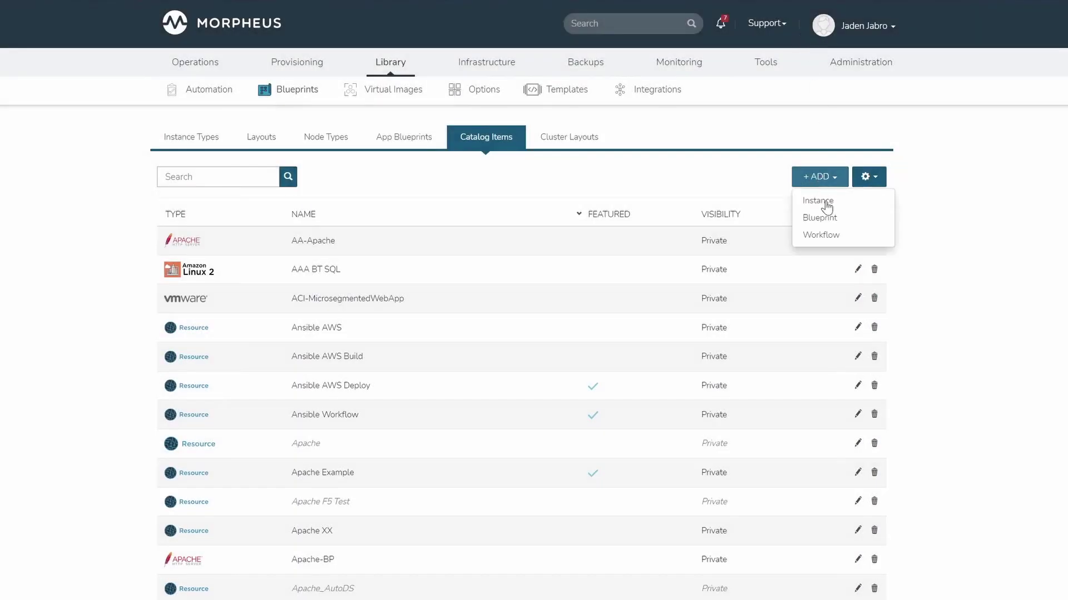
left_click(828, 217)
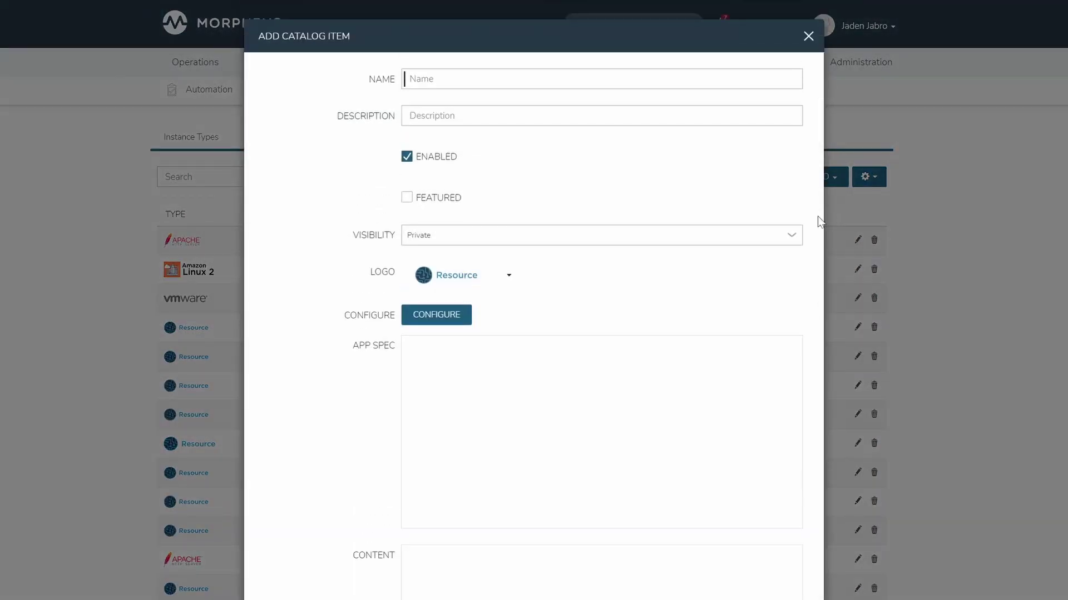
left_click(437, 315)
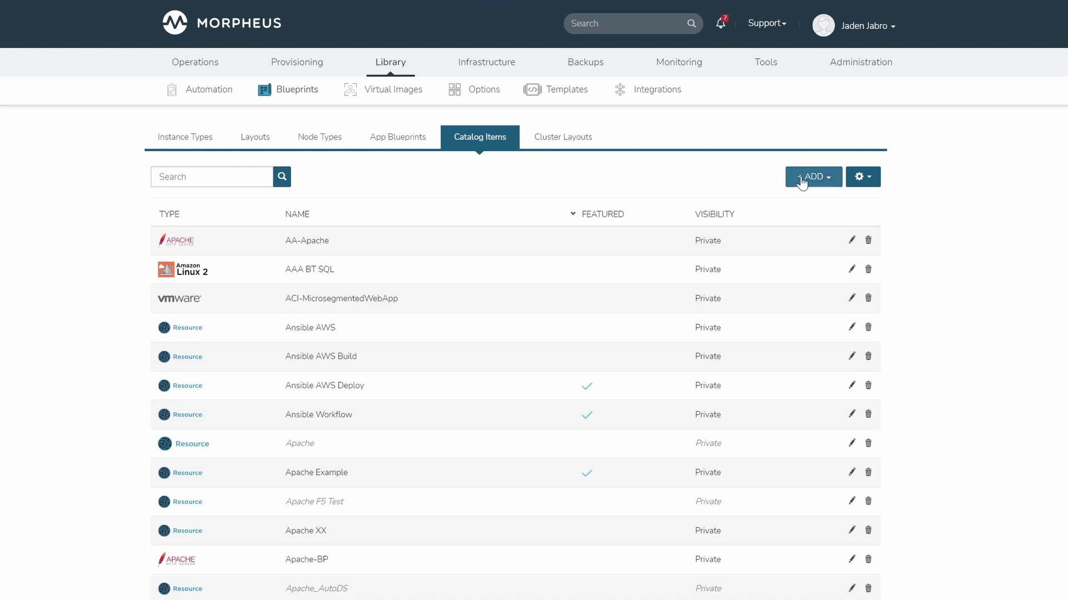
left_click(803, 177)
left_click(803, 230)
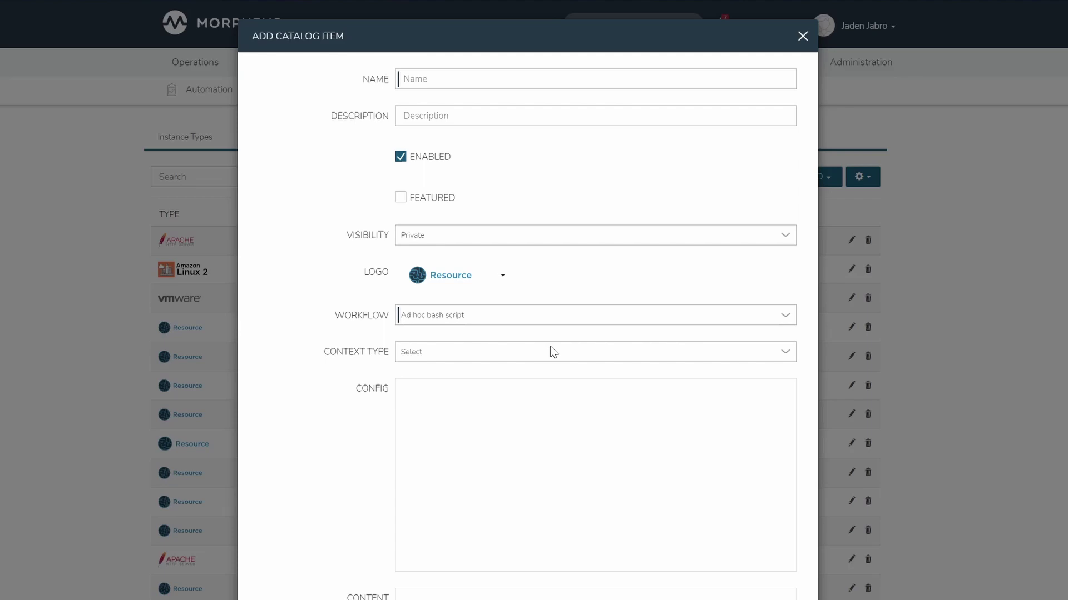
left_click(800, 36)
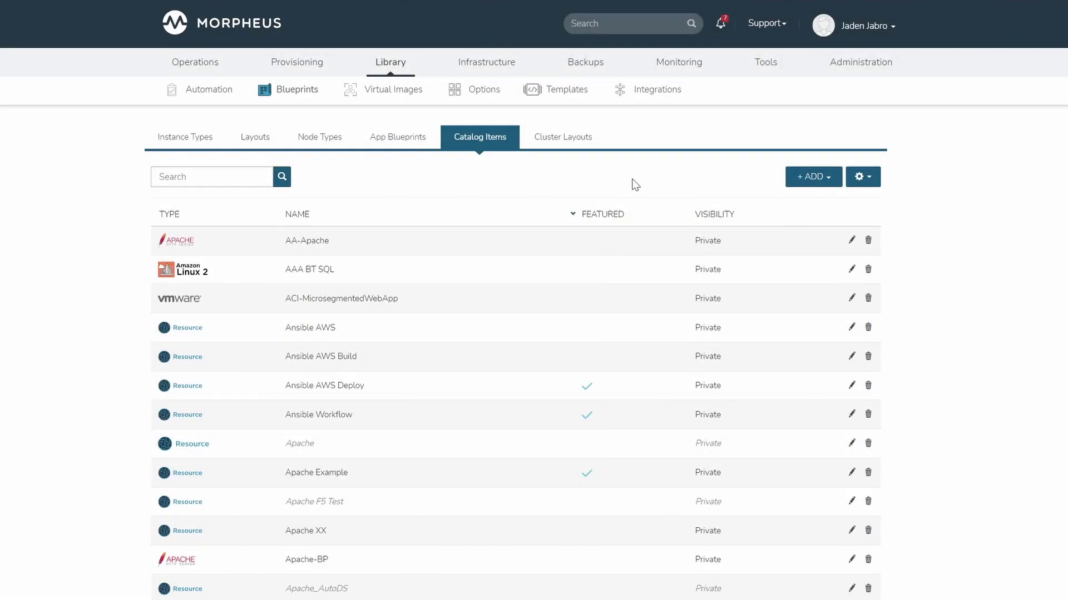